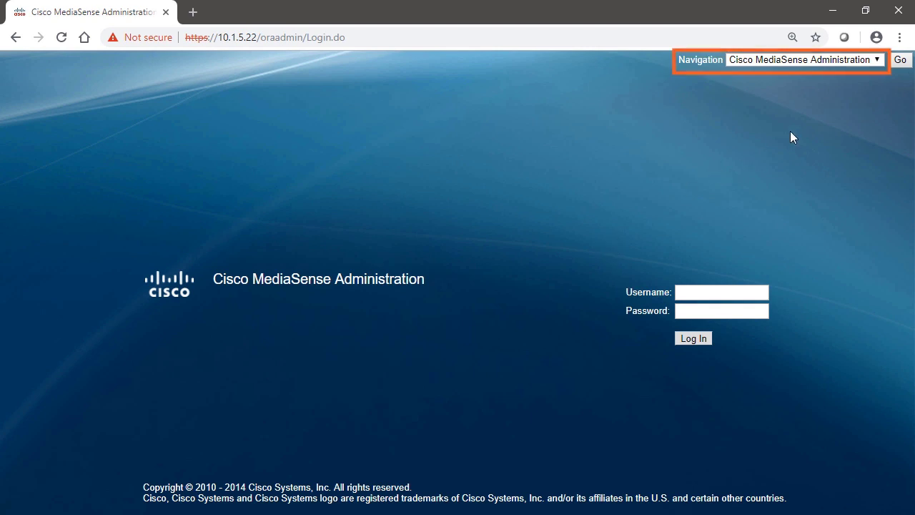
Switch to Cisco MediaSense Serviceability from the Navigation menu
{"action": "left_click", "coordinate": [848, 63]}
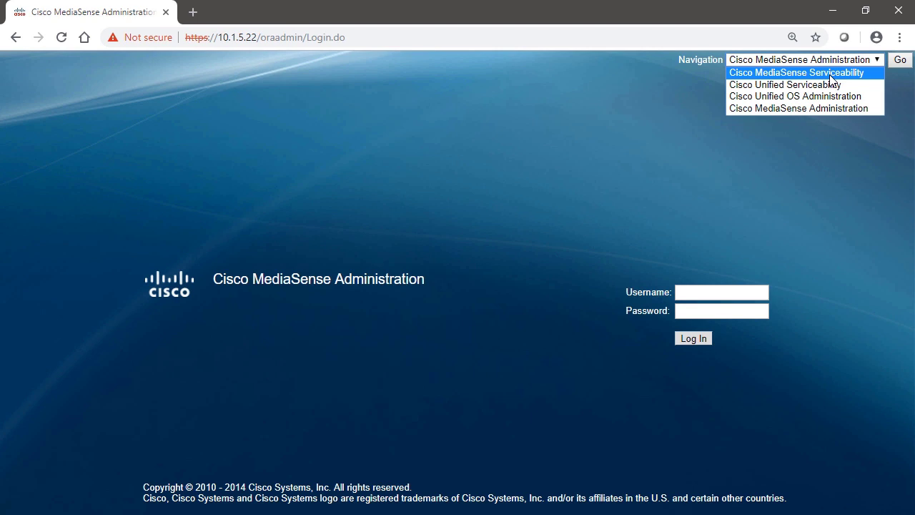
{"action": "left_click", "coordinate": [830, 73]}
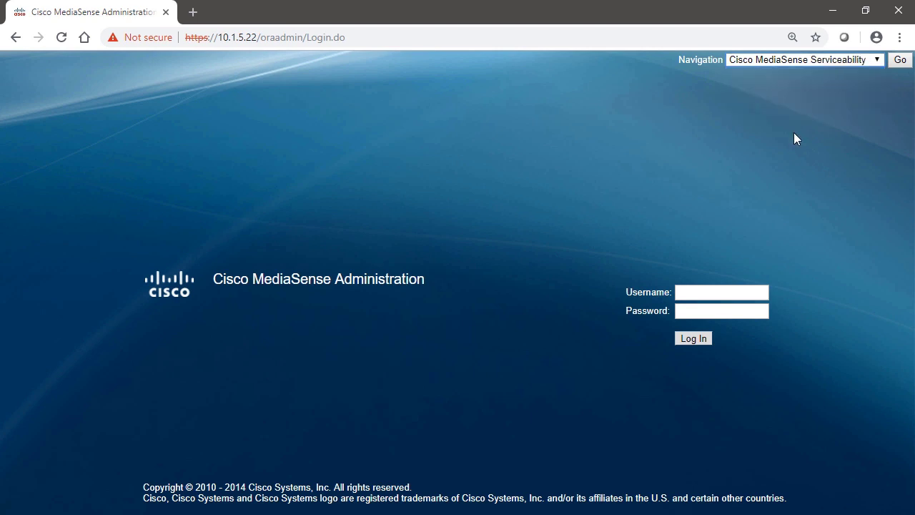
{"action": "left_click", "coordinate": [899, 59]}
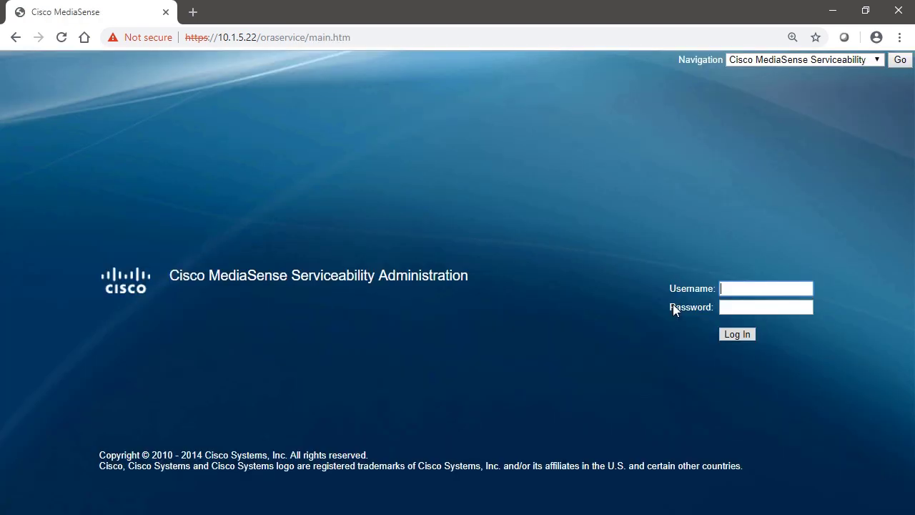
Enter the administrator username and password on the Serviceability login page
{"action": "left_click", "coordinate": [744, 288]}
{"action": "type", "text": "cucmadmin"}
{"action": "key", "text": "Tab"}
{"action": "type", "text": "********"}
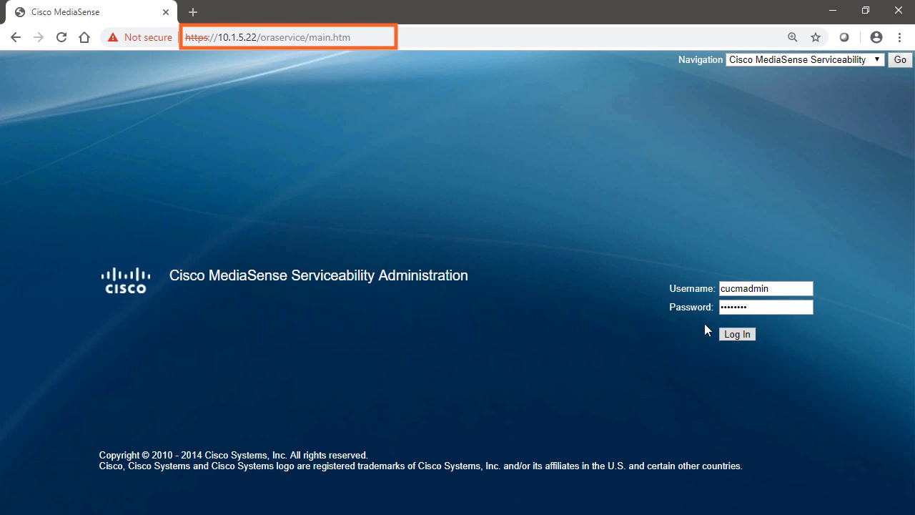
Log in, then review the Trace Configuration and Performance Logging pages, keeping API Service
{"action": "left_click", "coordinate": [743, 333]}
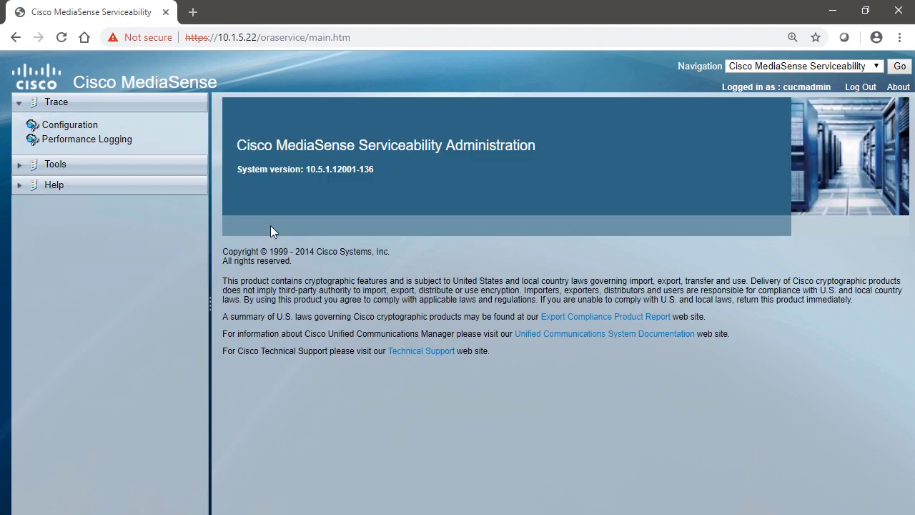
{"action": "left_click", "coordinate": [61, 127]}
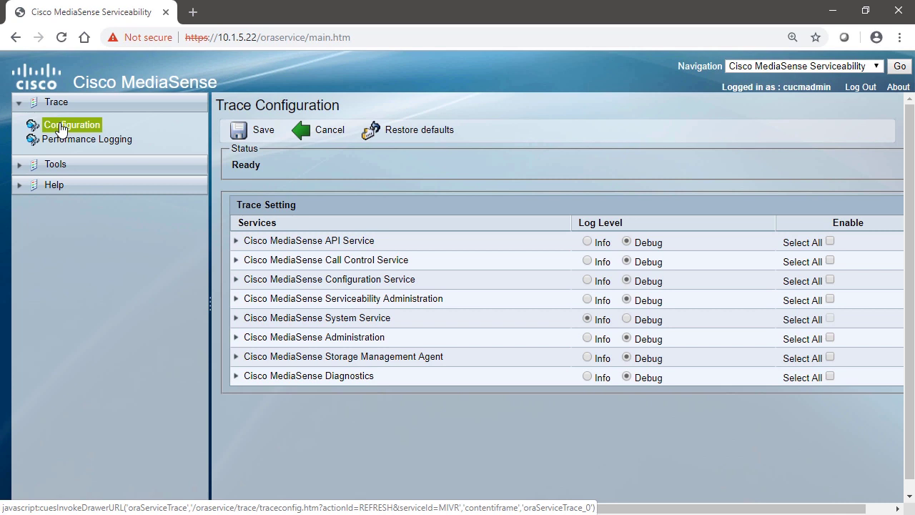
{"action": "left_click", "coordinate": [58, 142]}
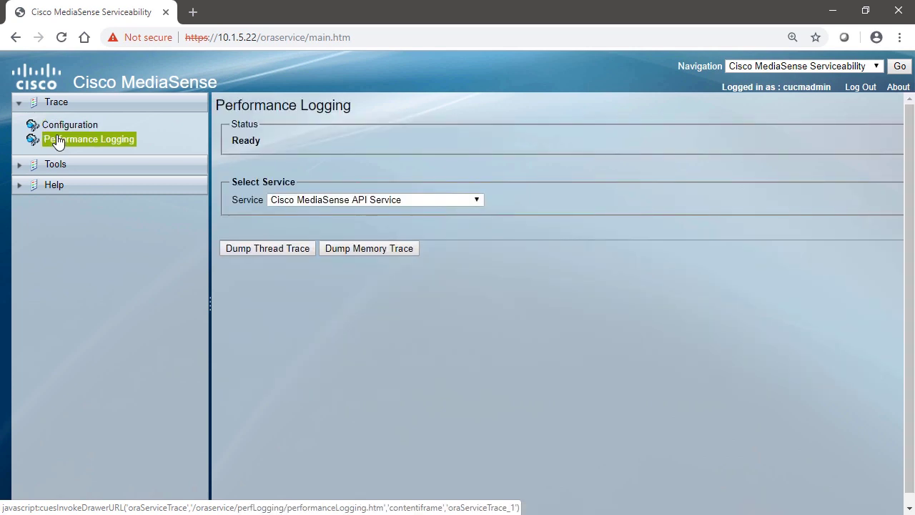
{"action": "left_click", "coordinate": [397, 201]}
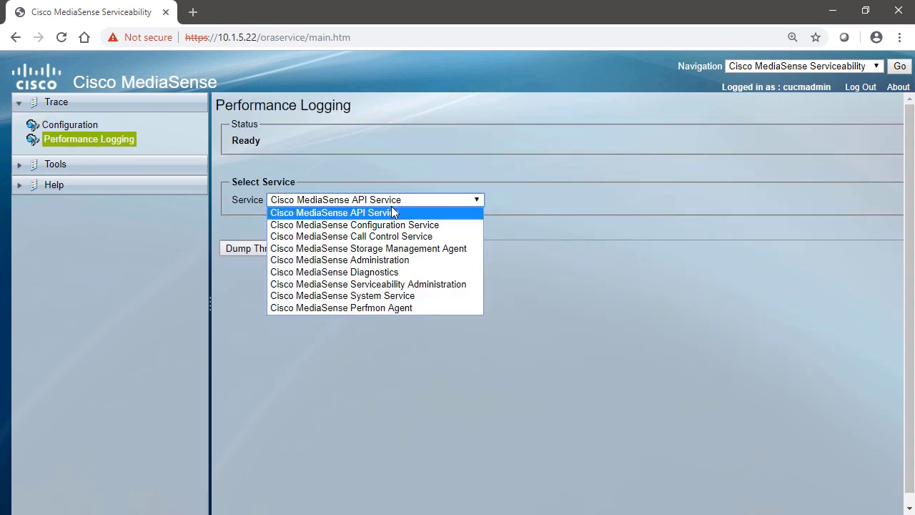
{"action": "left_click", "coordinate": [71, 265]}
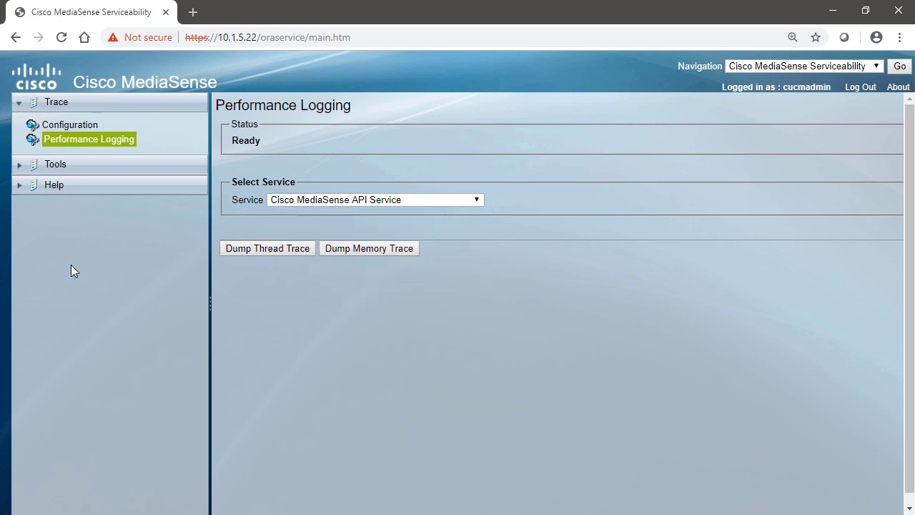
Check the network and feature service Control Center pages, then view MediaSense Cluster Access
{"action": "left_click", "coordinate": [33, 166]}
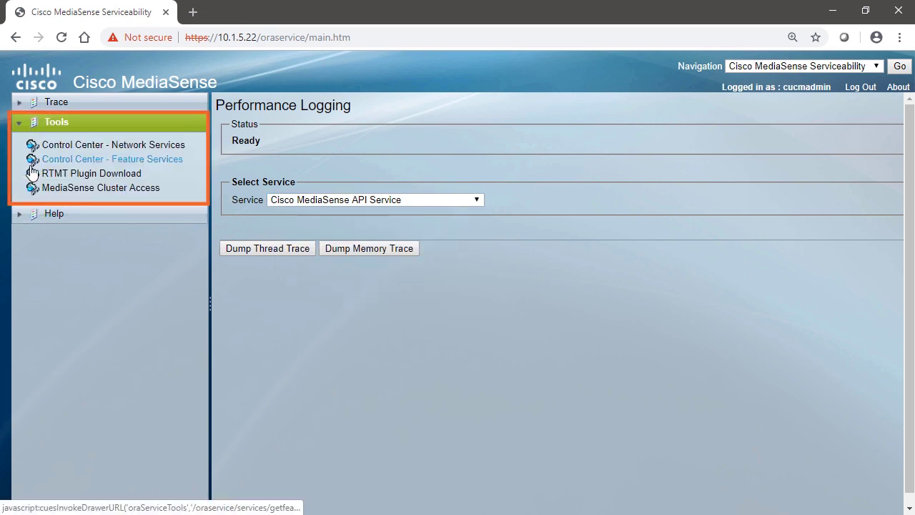
{"action": "left_click", "coordinate": [125, 148]}
{"action": "left_click", "coordinate": [121, 161]}
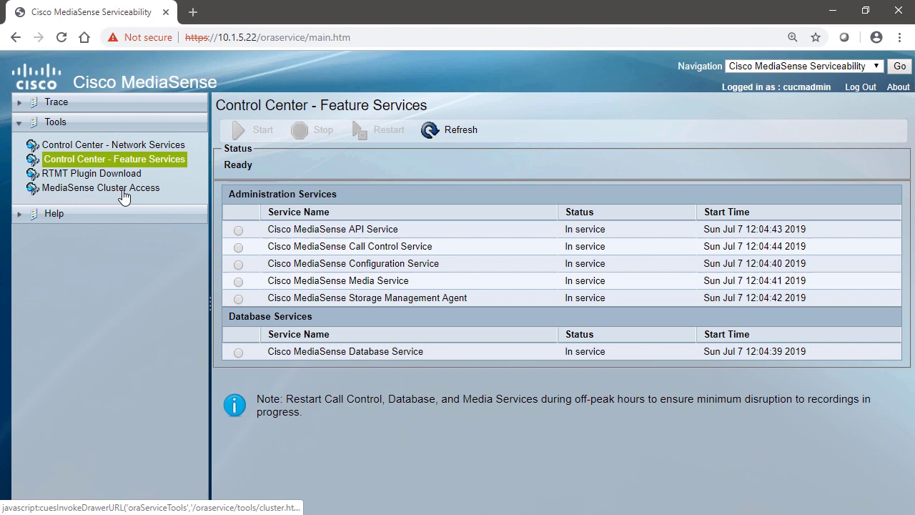
{"action": "left_click", "coordinate": [123, 194]}
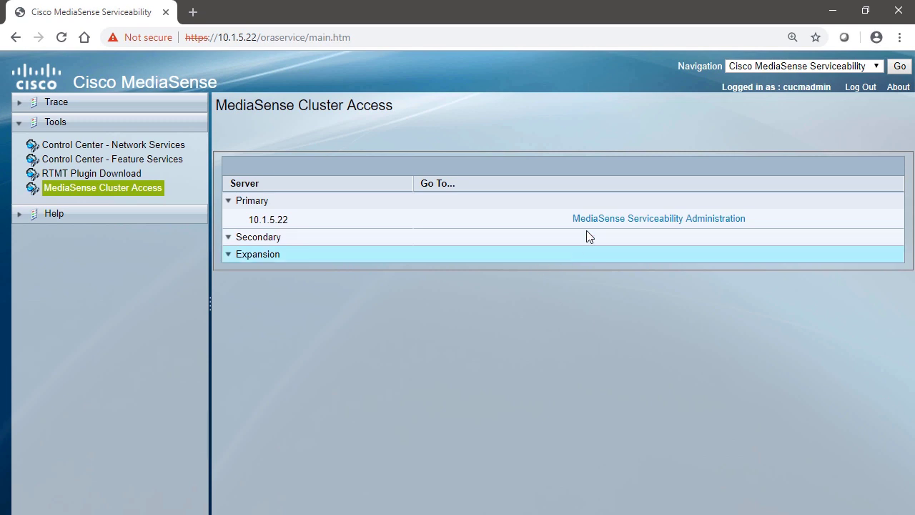
Switch to Cisco Unified Serviceability from the Navigation menu
{"action": "left_click", "coordinate": [872, 69]}
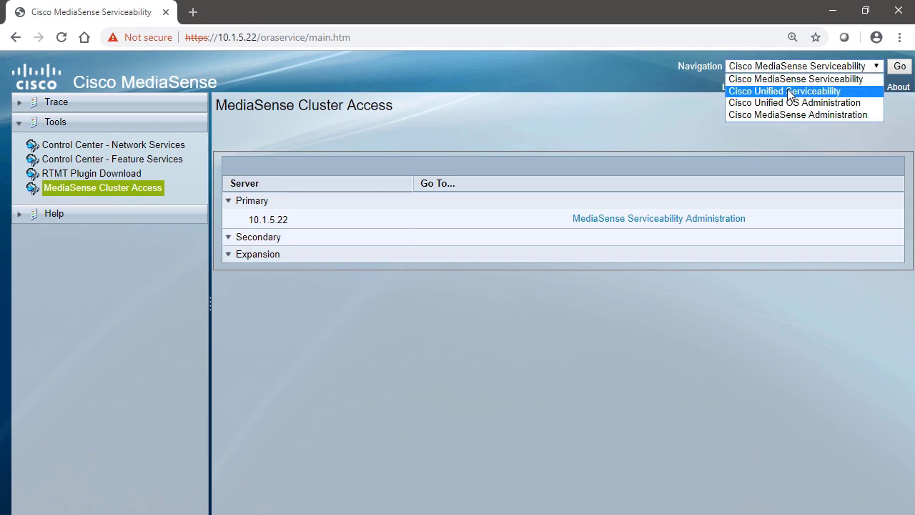
{"action": "left_click", "coordinate": [786, 89]}
{"action": "left_click", "coordinate": [900, 66]}
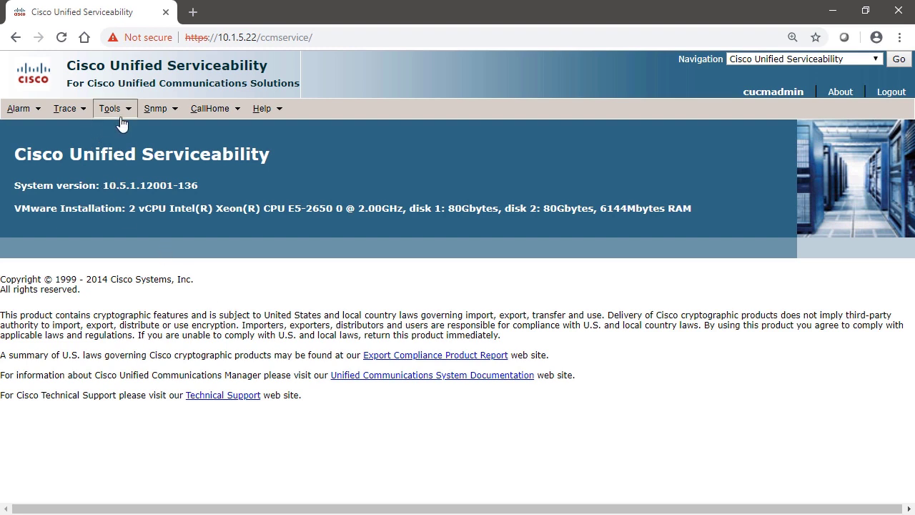
Open Tools > Service Activation for CMS-HQ-1 and review its deactivated services
{"action": "mouse_move", "coordinate": [122, 114]}
{"action": "left_click", "coordinate": [143, 128]}
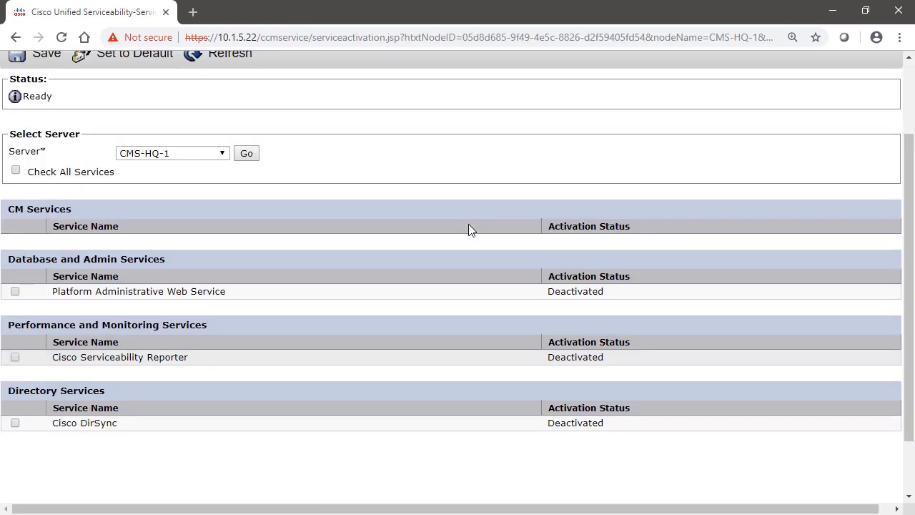
{"action": "scroll", "coordinate": [470, 229], "scroll_direction": "up", "scroll_amount": 1}
{"action": "mouse_move", "coordinate": [113, 79]}
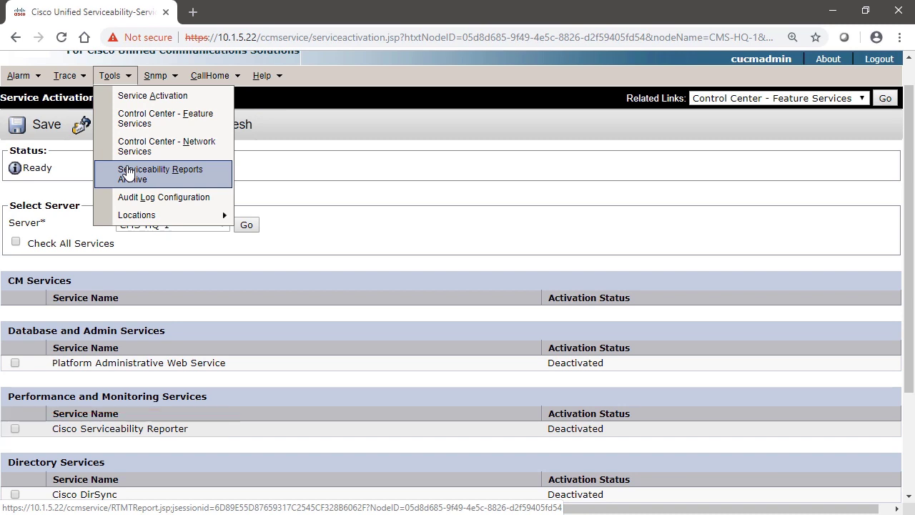
{"action": "scroll", "coordinate": [351, 180], "scroll_direction": "up", "scroll_amount": 1}
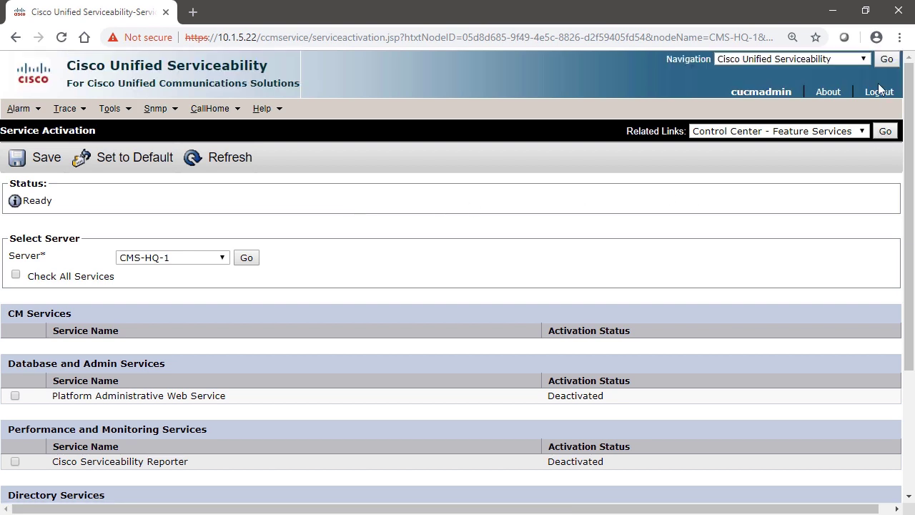
Switch to the Cisco Unified OS Administration login page
{"action": "left_click", "coordinate": [847, 62]}
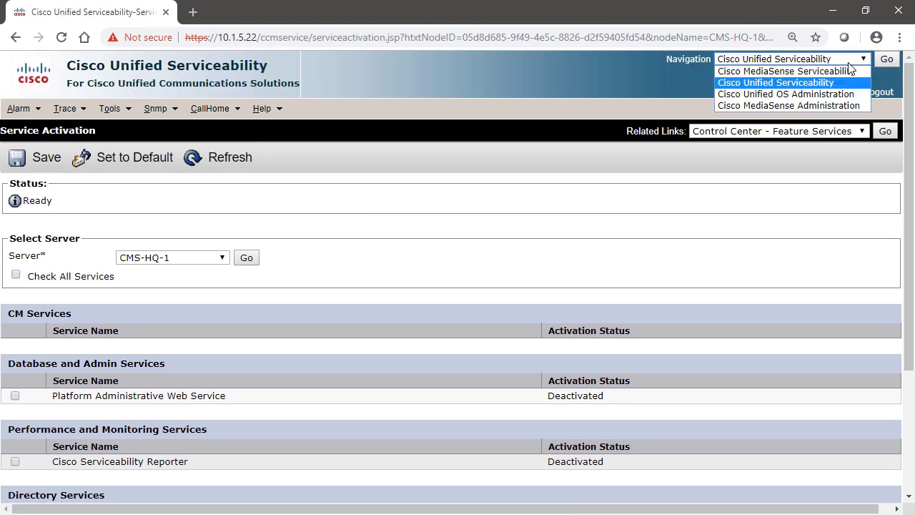
{"action": "left_click", "coordinate": [809, 98]}
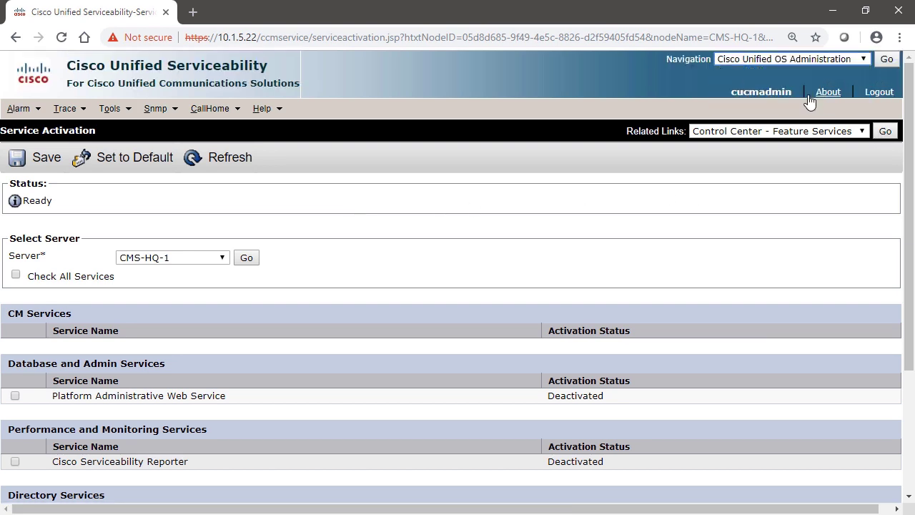
{"action": "left_click", "coordinate": [886, 60]}
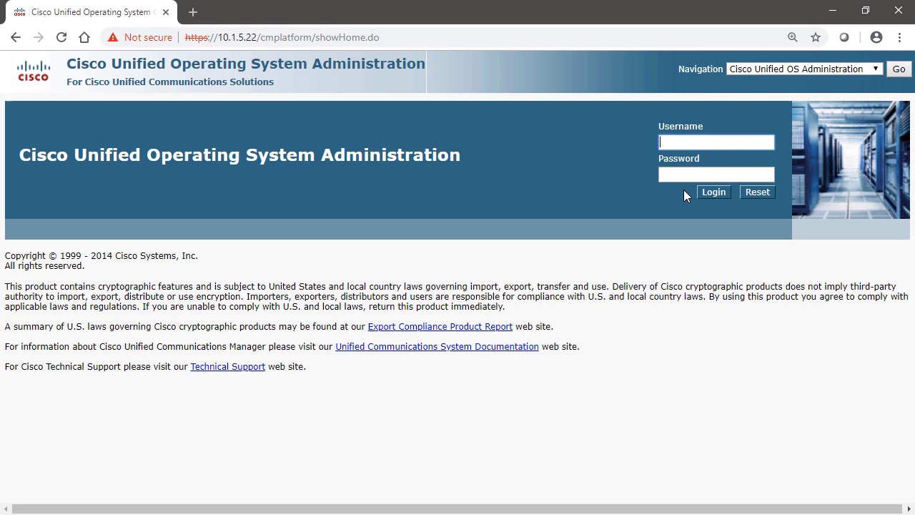
Sign in with the admin platform account and password
{"action": "type", "text": "admin"}
{"action": "left_click", "coordinate": [674, 175]}
{"action": "type", "text": "•"}
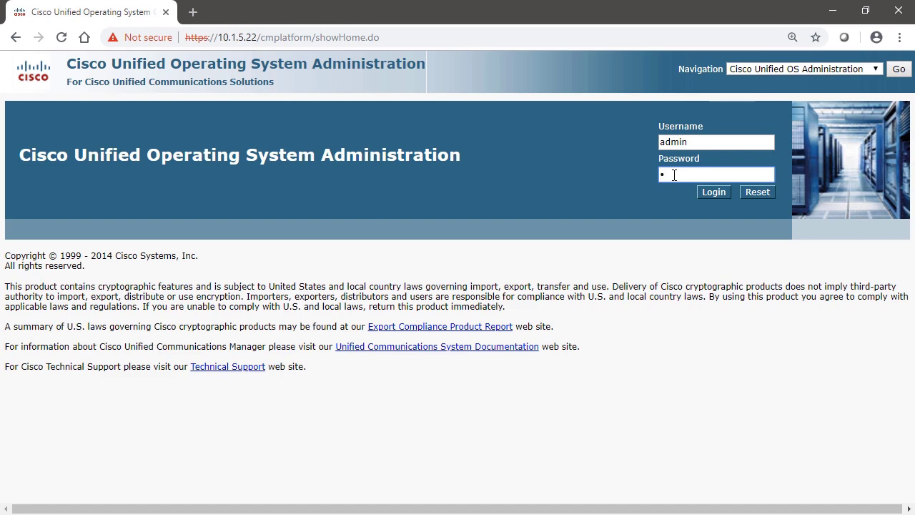
{"action": "type", "text": "•••••••"}
{"action": "key", "text": "Return"}
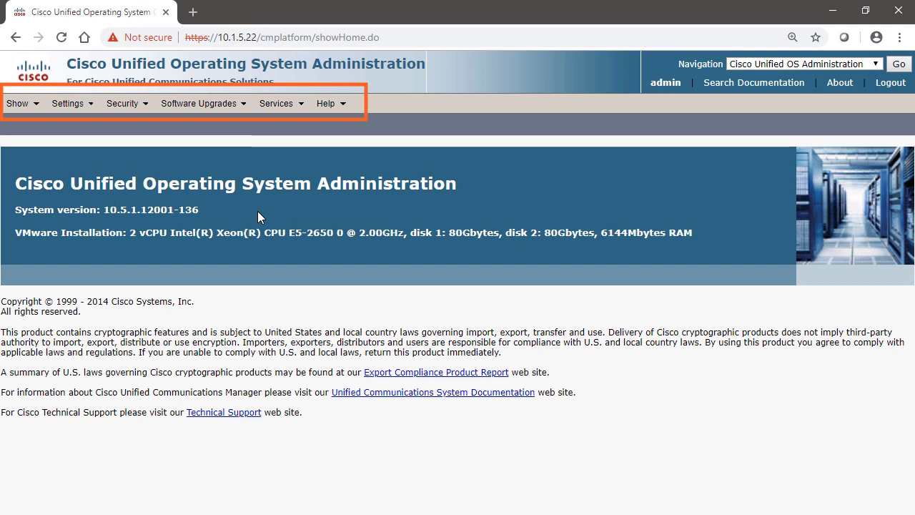
Browse the Security, Settings and Software Upgrades menus, then expand the Navigation application list
{"action": "left_click", "coordinate": [125, 107]}
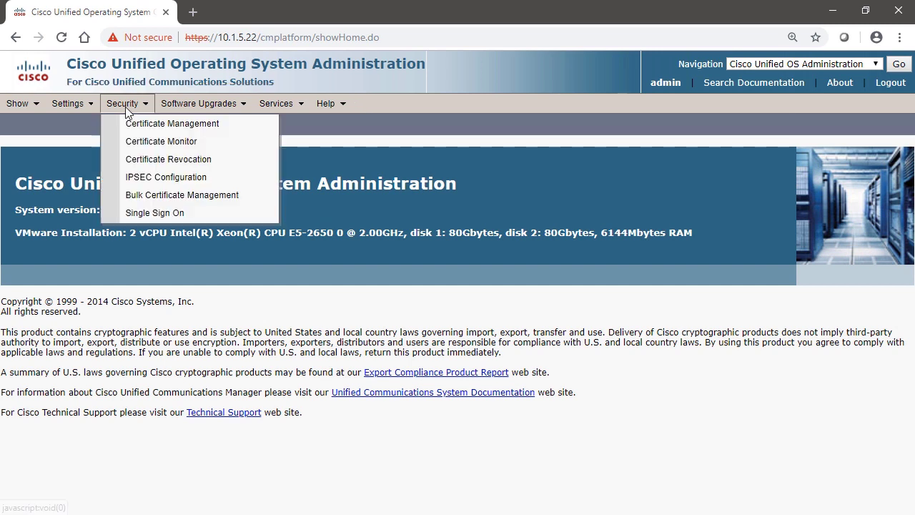
{"action": "left_click", "coordinate": [68, 106]}
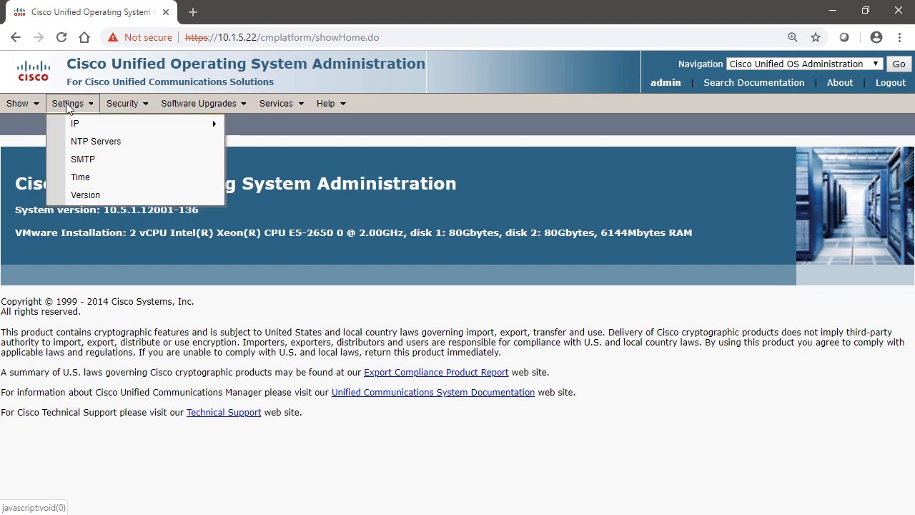
{"action": "left_click", "coordinate": [185, 254]}
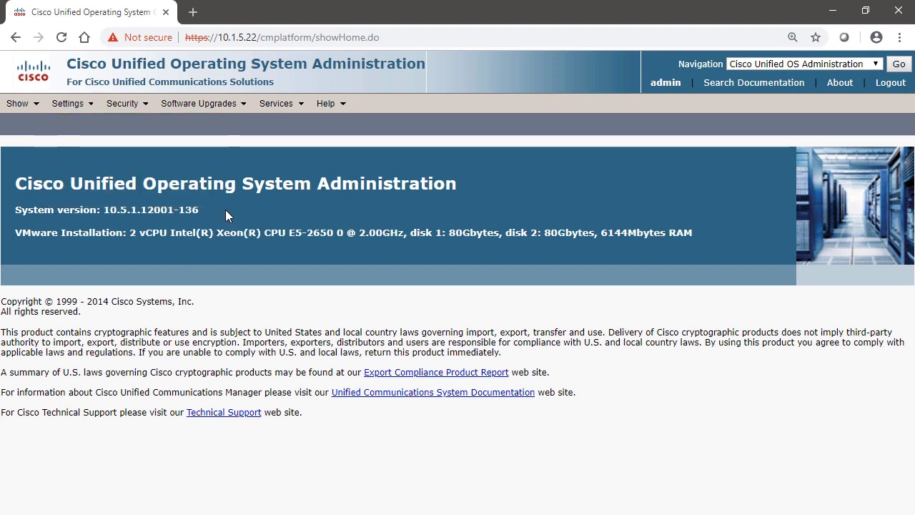
{"action": "left_click", "coordinate": [218, 104]}
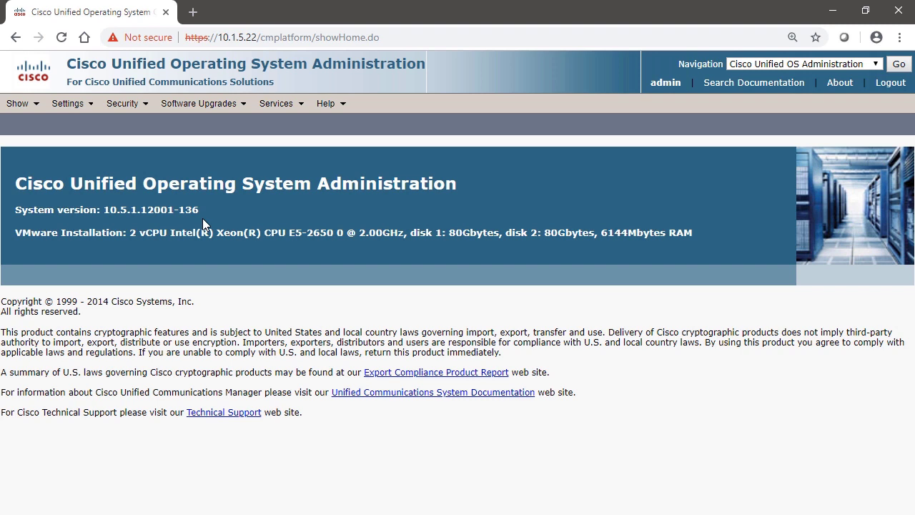
{"action": "left_click", "coordinate": [823, 65]}
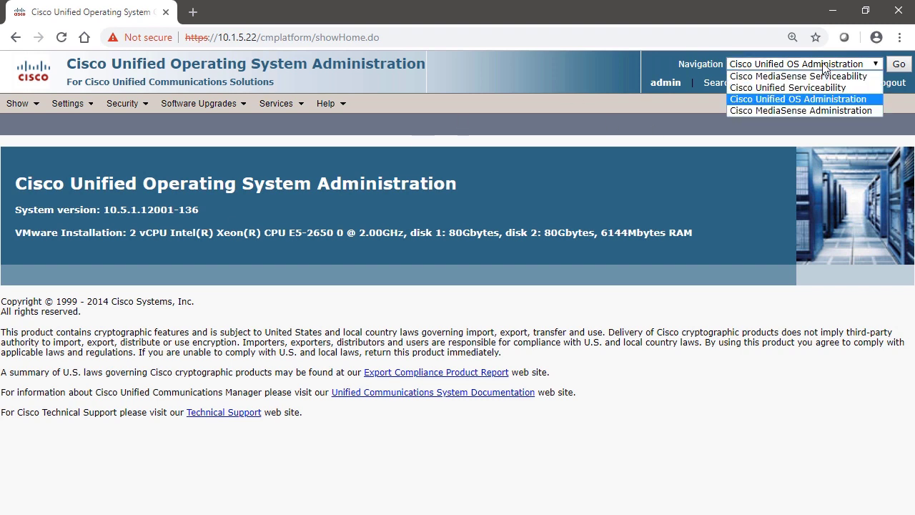
Sign in to Cisco MediaSense Administration and go to Administration > Unified CM Configuration
{"action": "left_click", "coordinate": [798, 111]}
{"action": "left_click", "coordinate": [898, 63]}
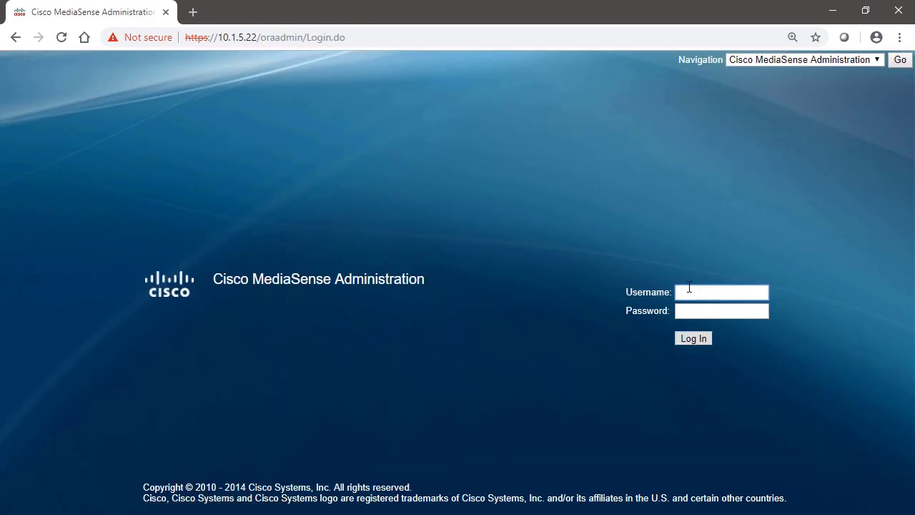
{"action": "left_click", "coordinate": [686, 295]}
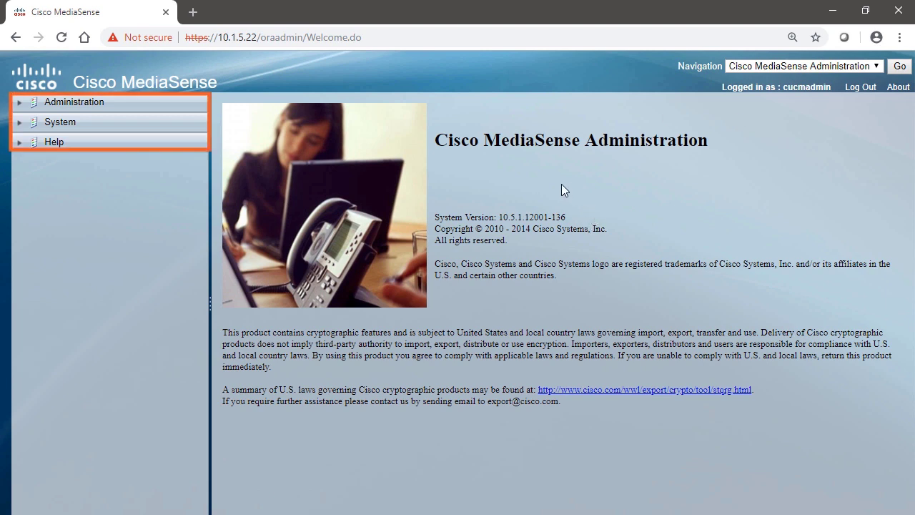
{"action": "left_click", "coordinate": [20, 104]}
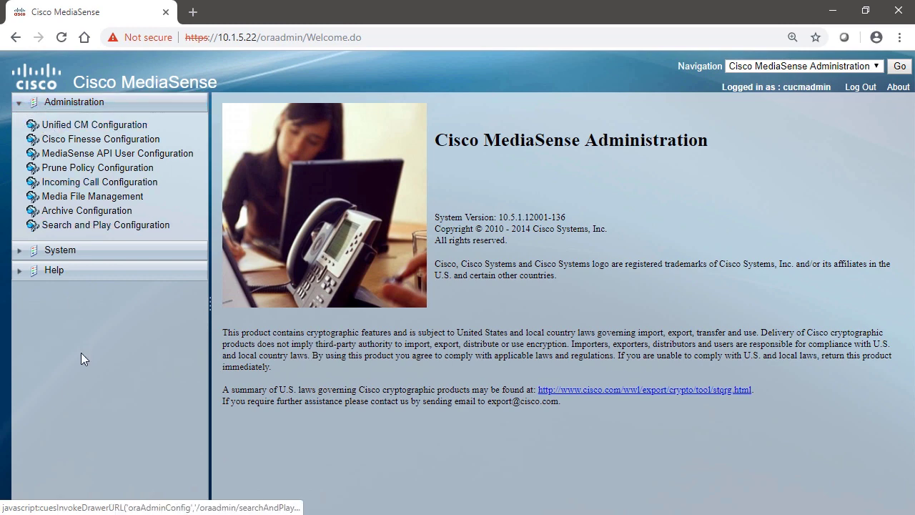
{"action": "left_click", "coordinate": [94, 124]}
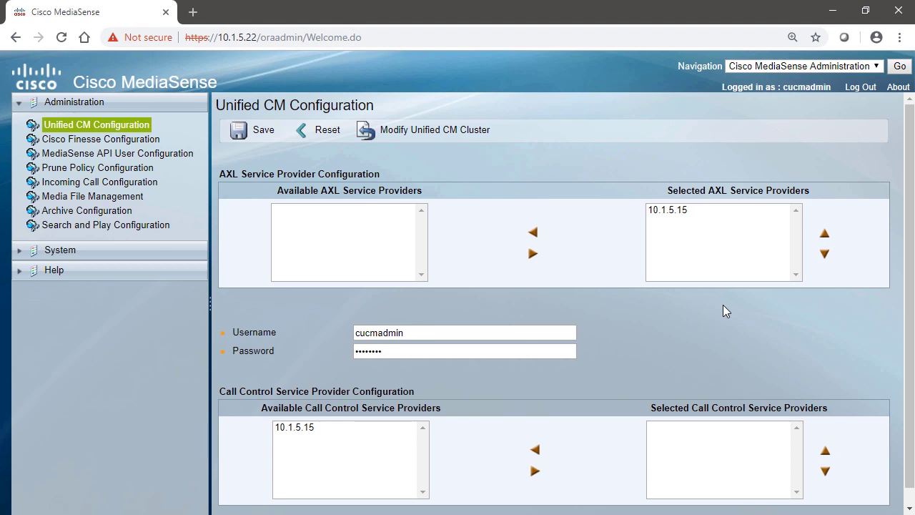
Move 10.1.5.15 into the selected Call Control service providers and save
{"action": "scroll", "coordinate": [722, 328], "scroll_direction": "down", "scroll_amount": 1}
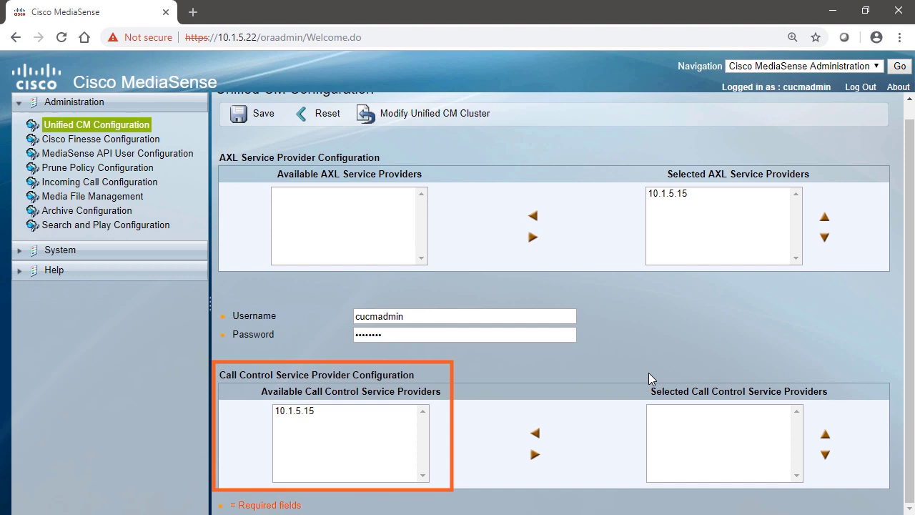
{"action": "left_click", "coordinate": [328, 413]}
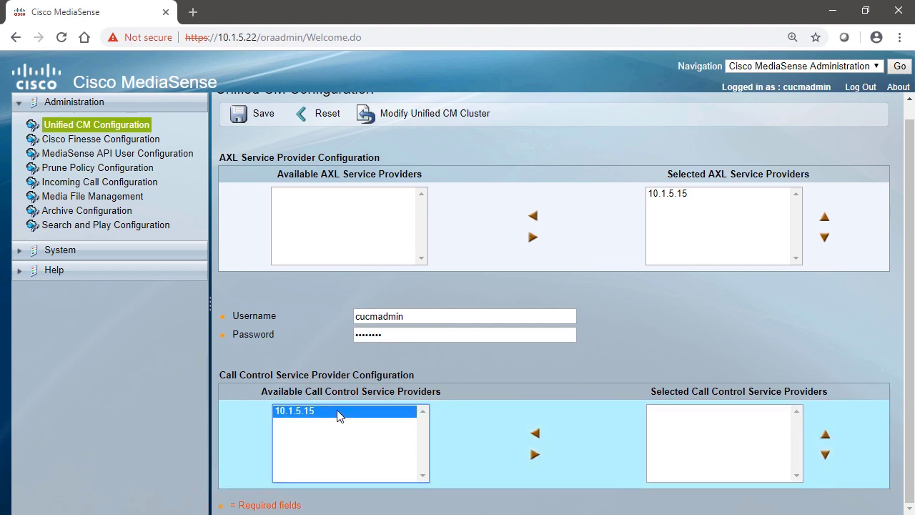
{"action": "left_click", "coordinate": [535, 454]}
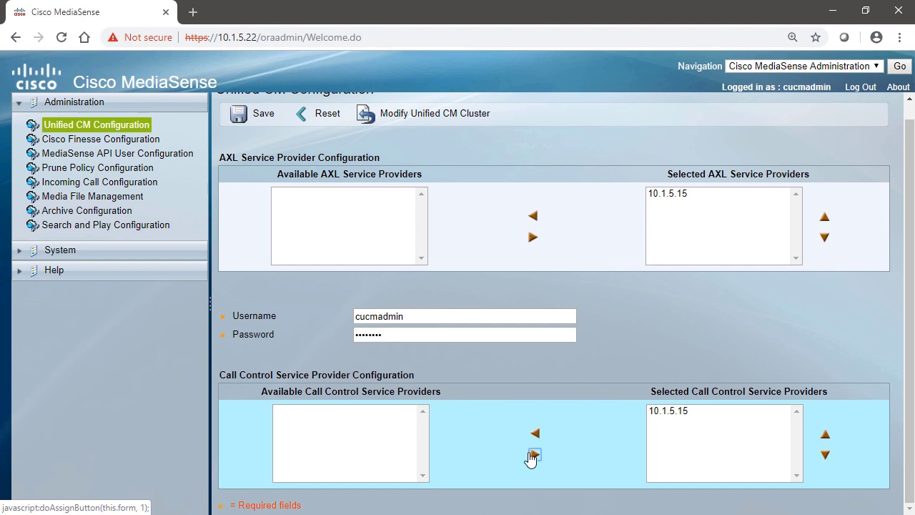
{"action": "left_click", "coordinate": [257, 118]}
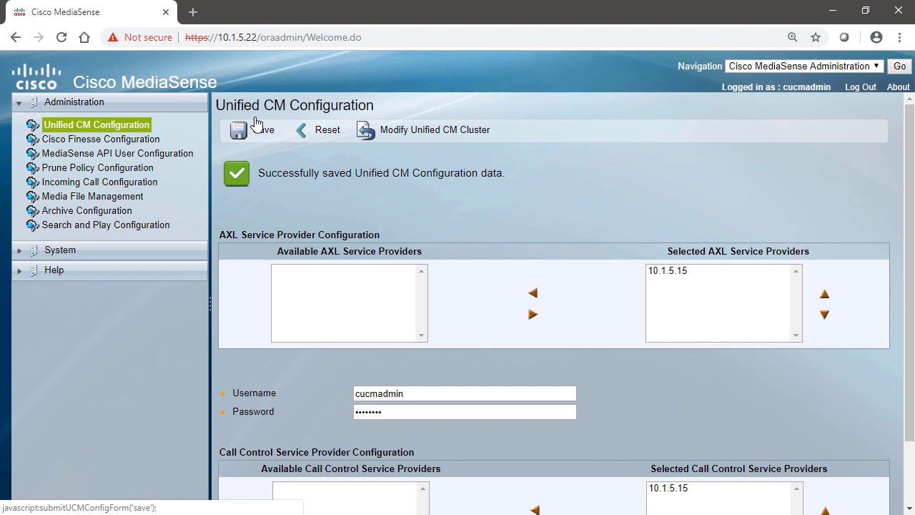
{"action": "scroll", "coordinate": [246, 179], "scroll_direction": "down", "scroll_amount": 2}
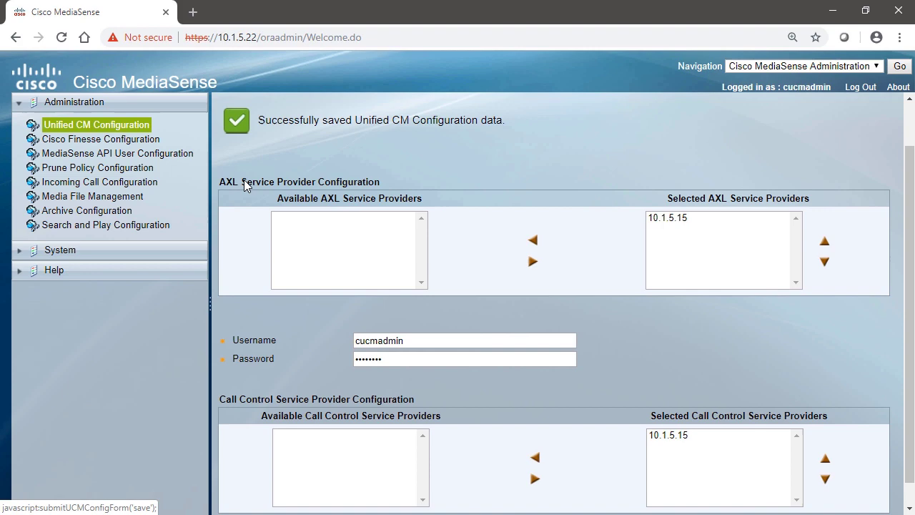
Switch from Unified CM Administration at 10.1.5.15 to Cisco Unified Serviceability
{"action": "scroll", "coordinate": [297, 286], "scroll_direction": "up", "scroll_amount": 2}
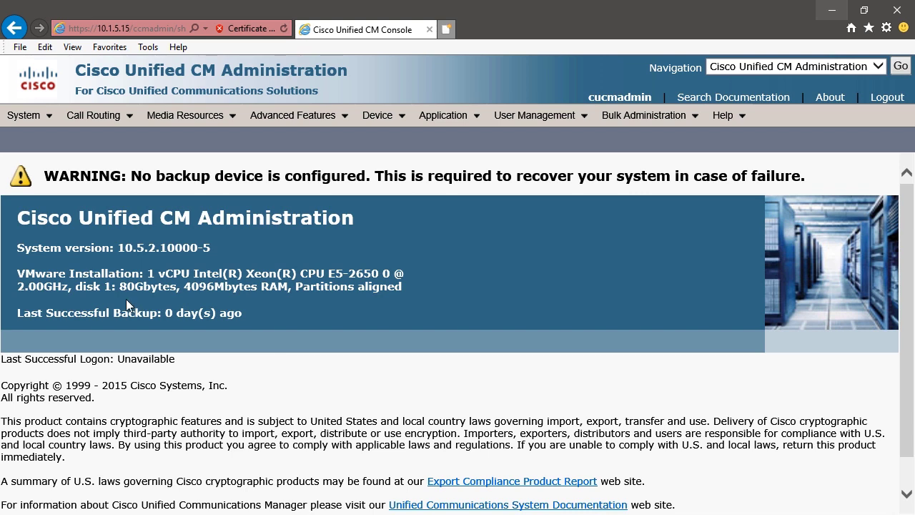
{"action": "left_click", "coordinate": [762, 66]}
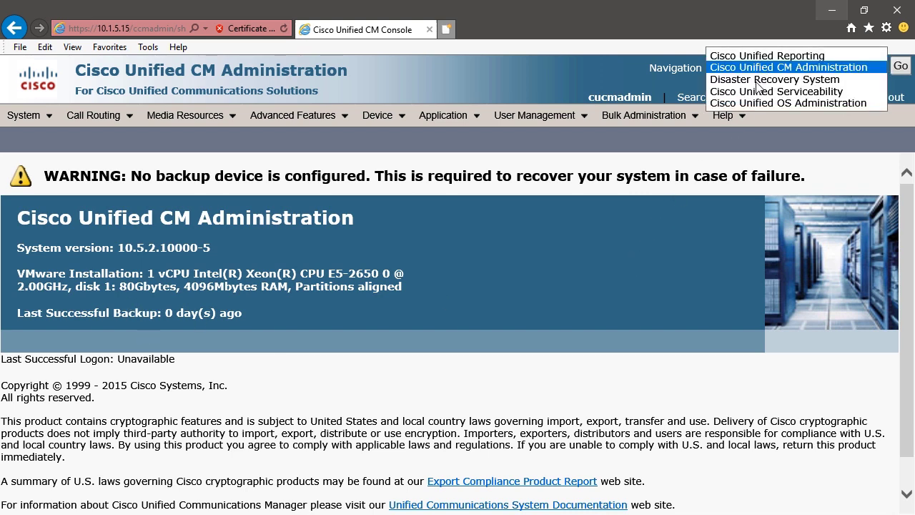
{"action": "left_click", "coordinate": [754, 93]}
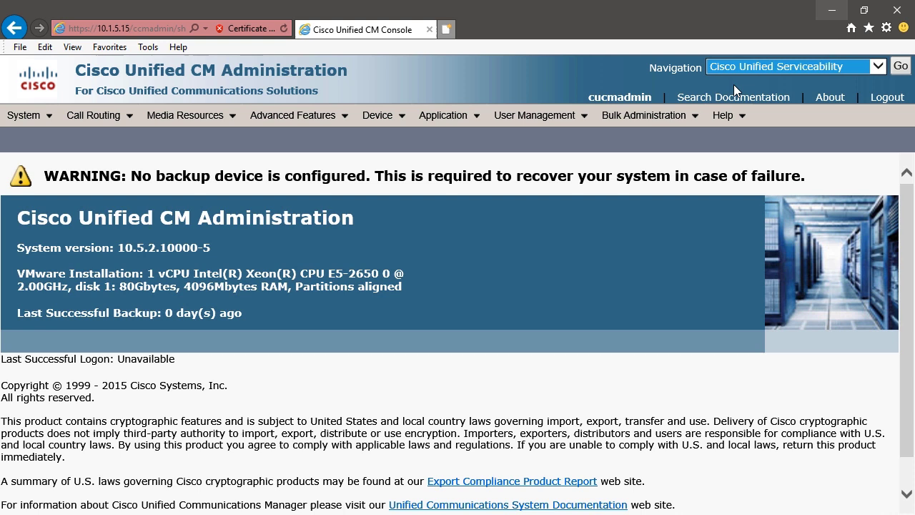
{"action": "left_click", "coordinate": [899, 67]}
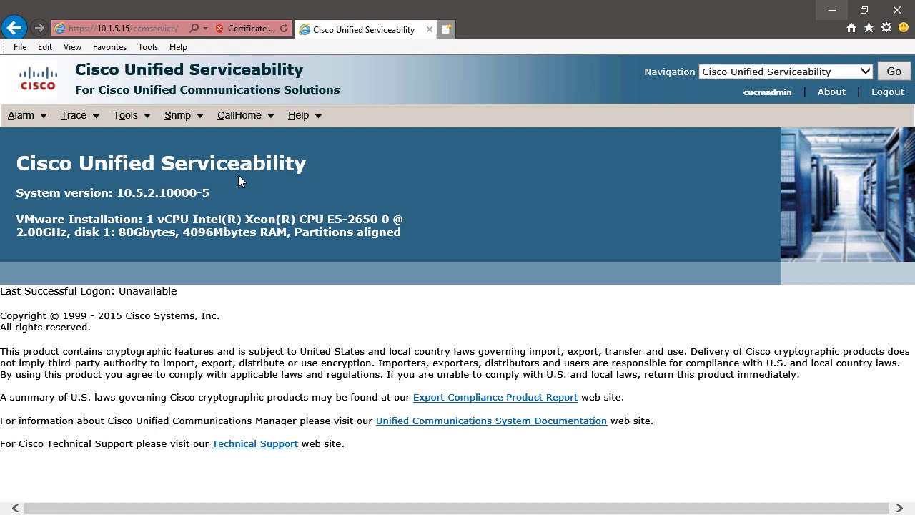
Open Tools > Service Activation for 10.1.5.15 and check the Cisco AXL Web Service status
{"action": "mouse_move", "coordinate": [125, 115]}
{"action": "left_click", "coordinate": [141, 148]}
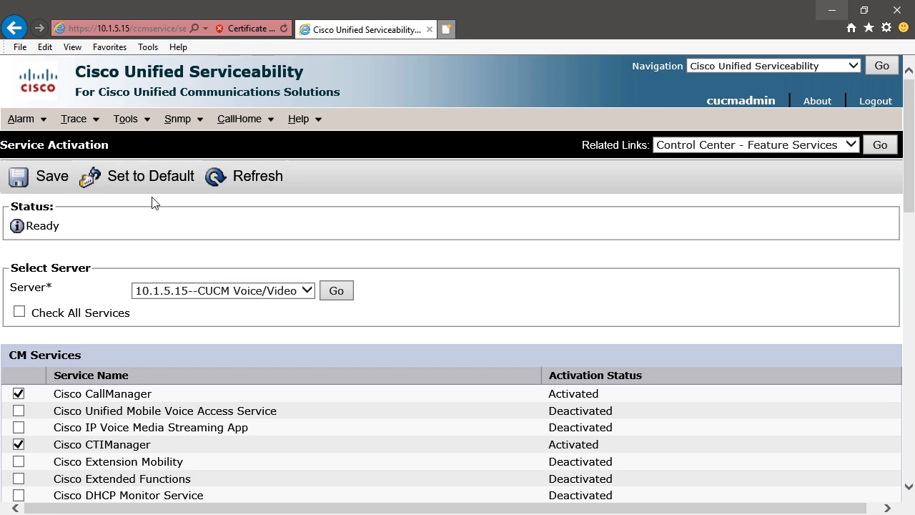
{"action": "scroll", "coordinate": [143, 257], "scroll_direction": "down", "scroll_amount": 3}
{"action": "scroll", "coordinate": [142, 254], "scroll_direction": "down", "scroll_amount": 6}
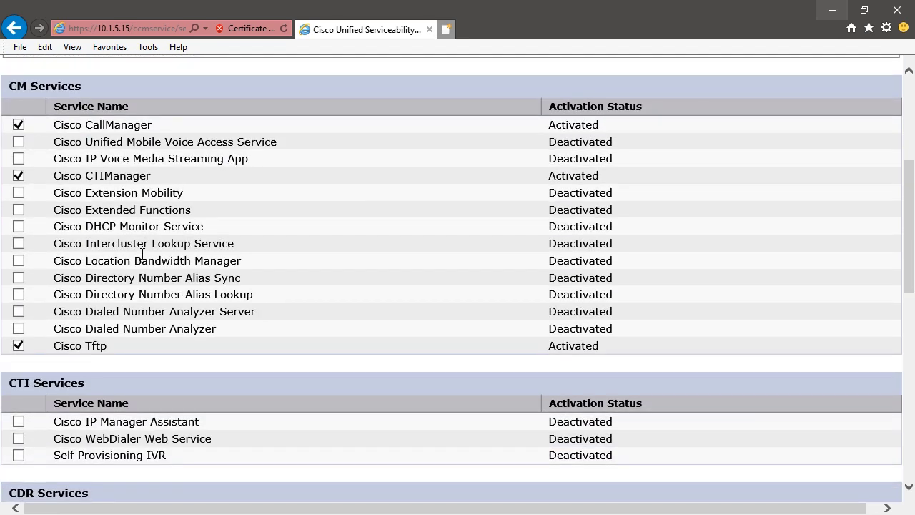